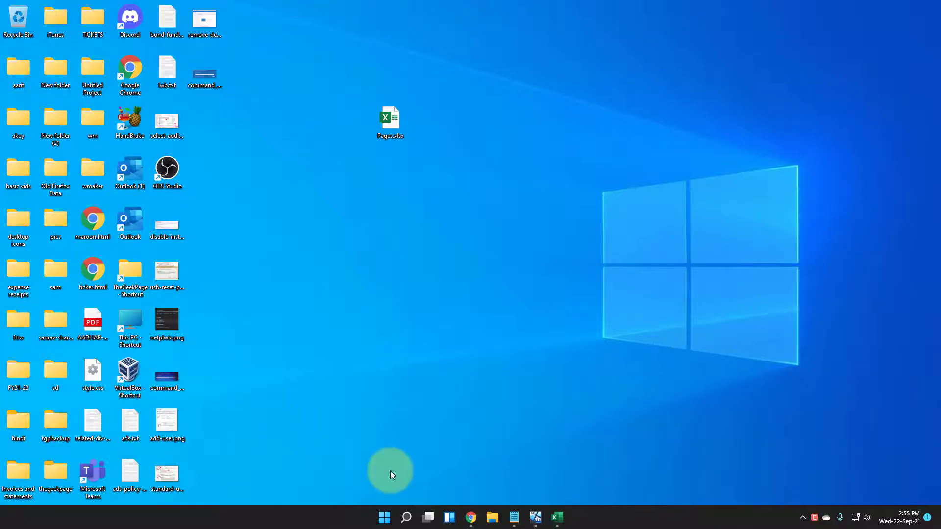
- Search Windows for 'sysdm.cpl' to bring up the System Properties control panel item
{"action": "left_click", "coordinate": [406, 518]}
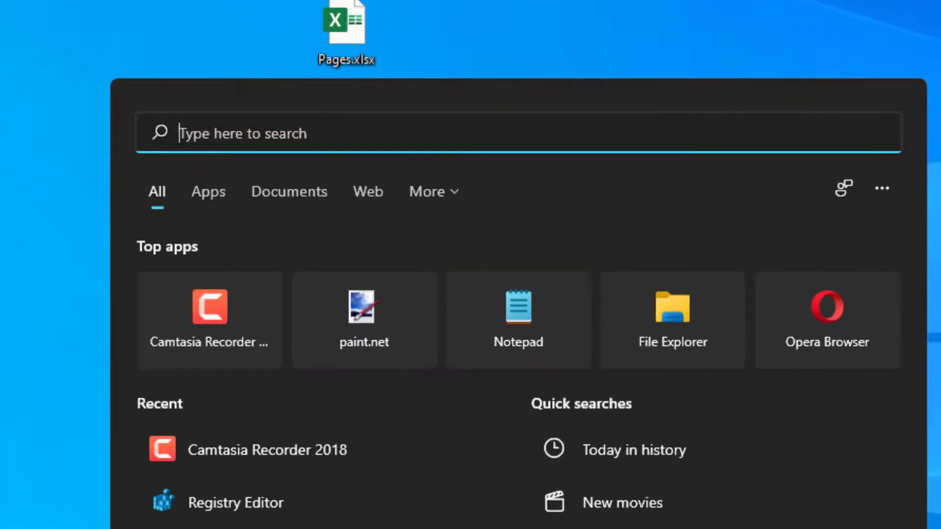
{"action": "type", "text": "sysd"}
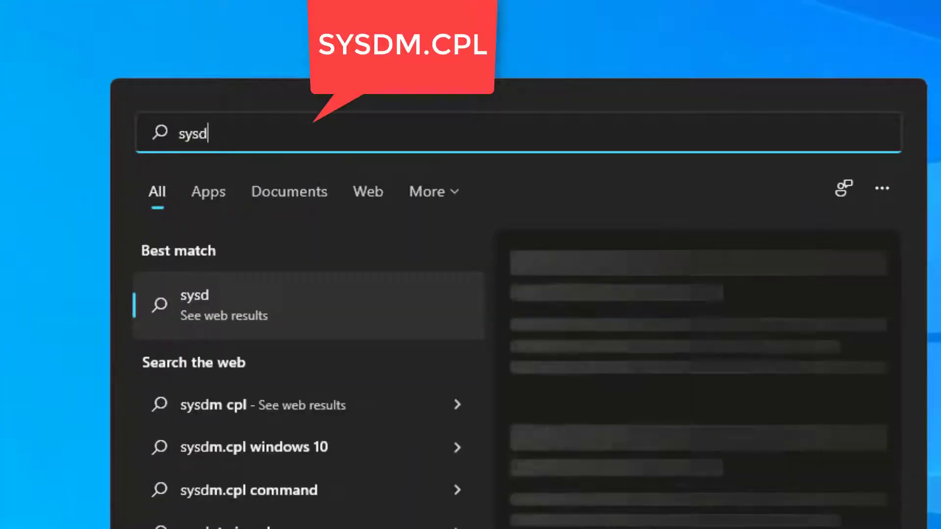
{"action": "type", "text": "m.co"}
{"action": "key", "text": "BackSpace"}
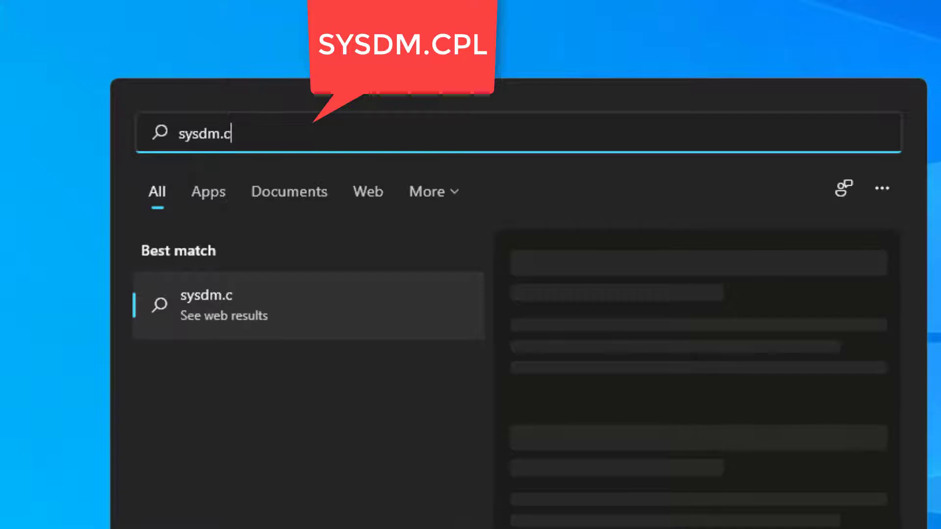
{"action": "type", "text": "pl"}
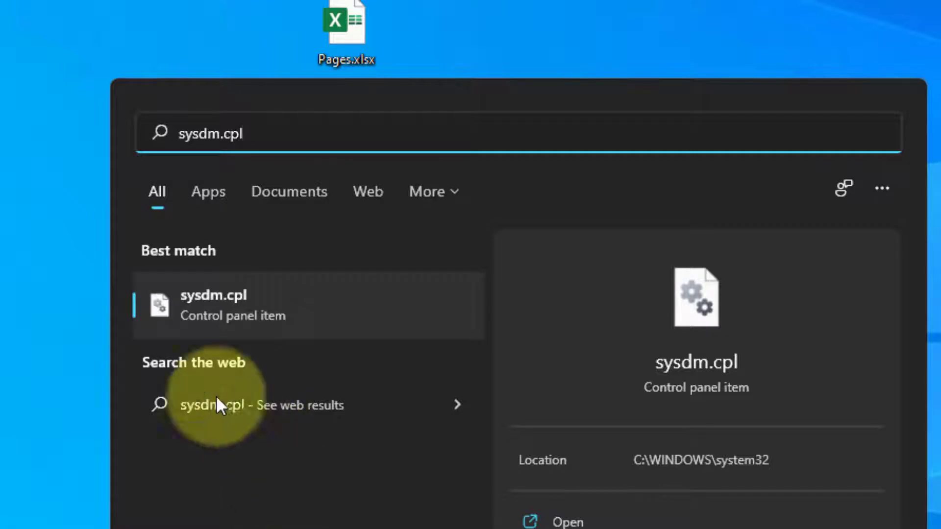
- Open System Properties, uncheck Automatically restart in Startup and Recovery, and confirm both dialogs
{"action": "left_click", "coordinate": [212, 322]}
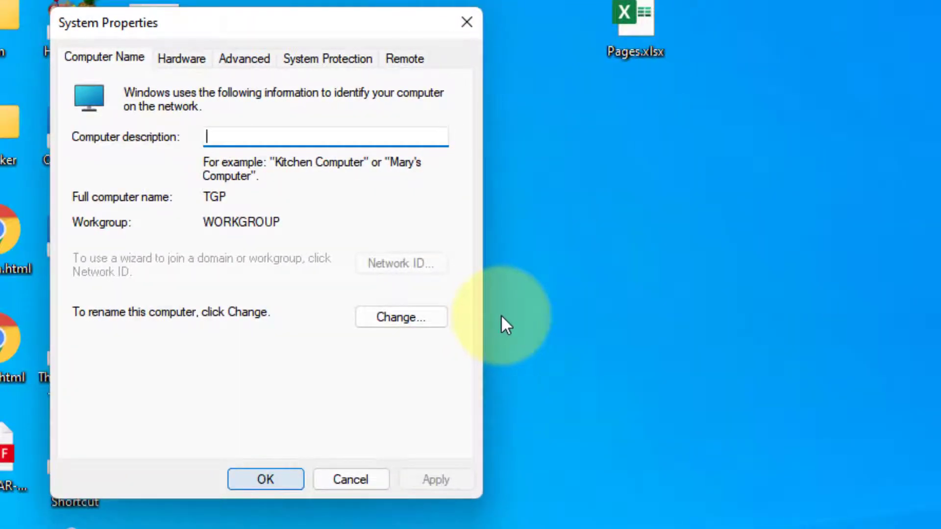
{"action": "left_click", "coordinate": [232, 60]}
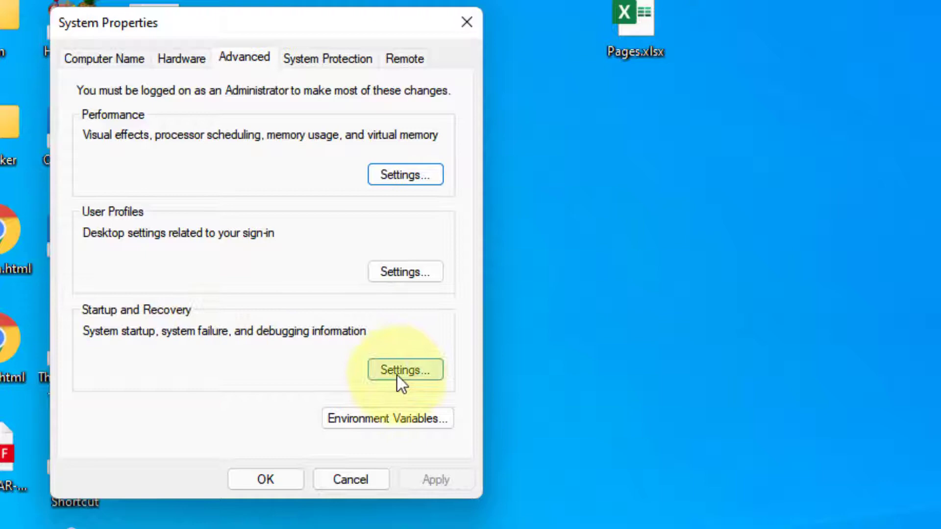
{"action": "left_click", "coordinate": [416, 371]}
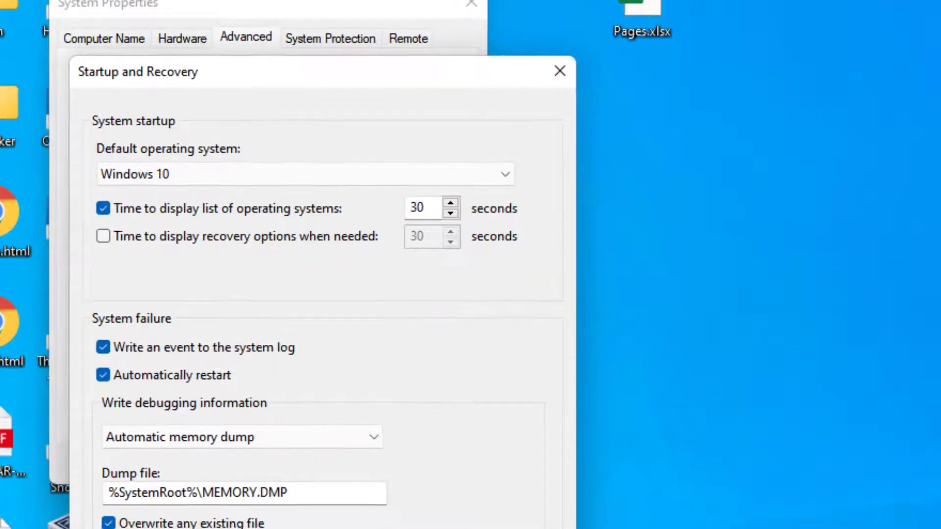
{"action": "left_click", "coordinate": [101, 194]}
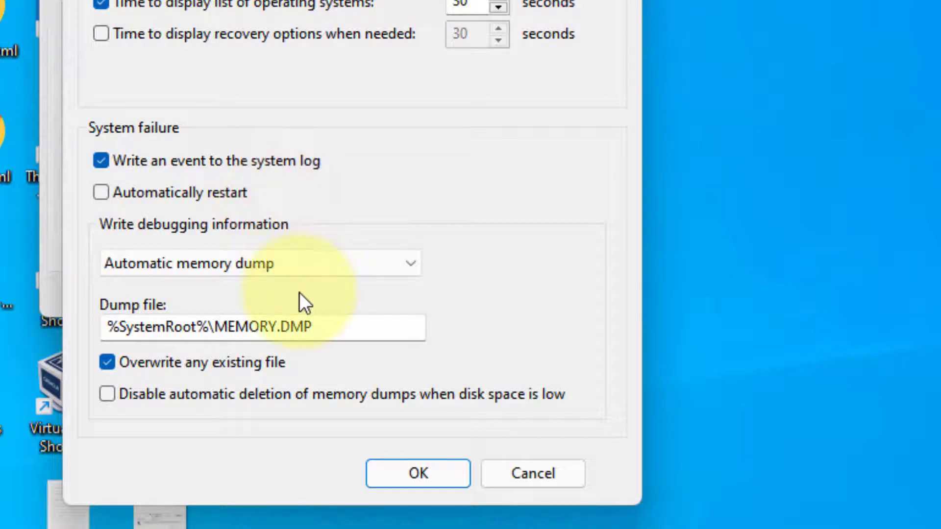
{"action": "left_click", "coordinate": [383, 478]}
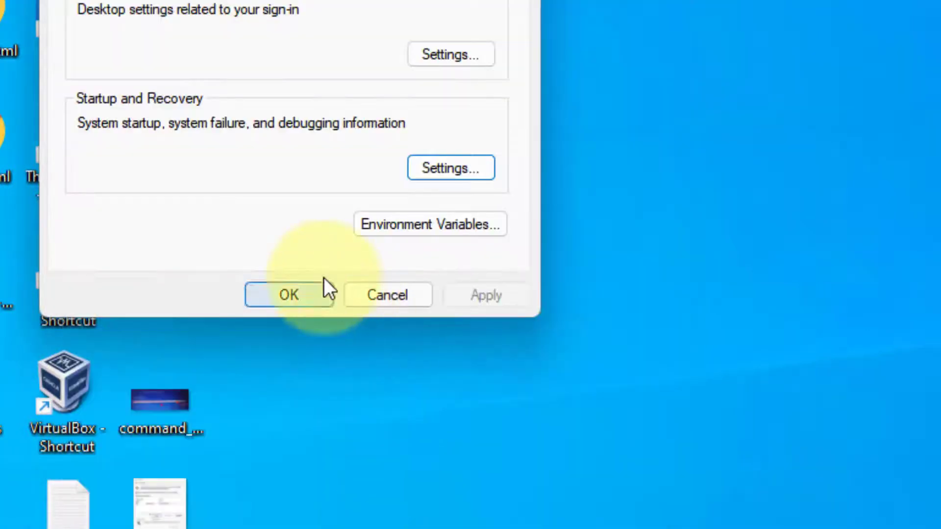
{"action": "left_click", "coordinate": [308, 292]}
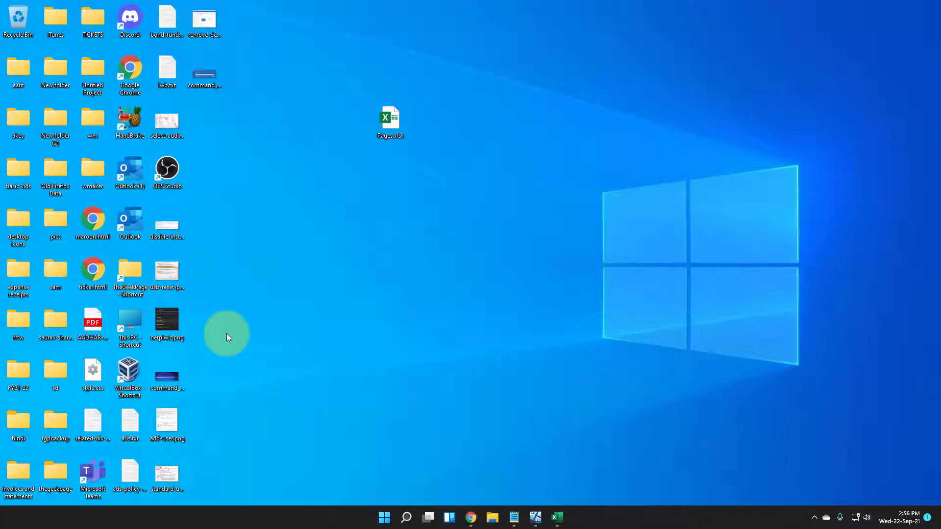
- Search for 'command prompt' and run it as administrator
{"action": "left_click", "coordinate": [405, 513]}
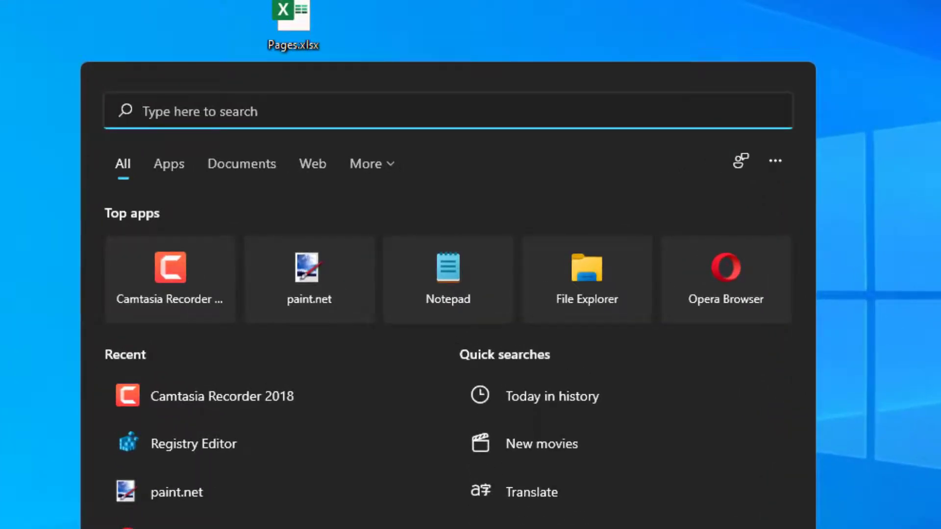
{"action": "type", "text": "comm"}
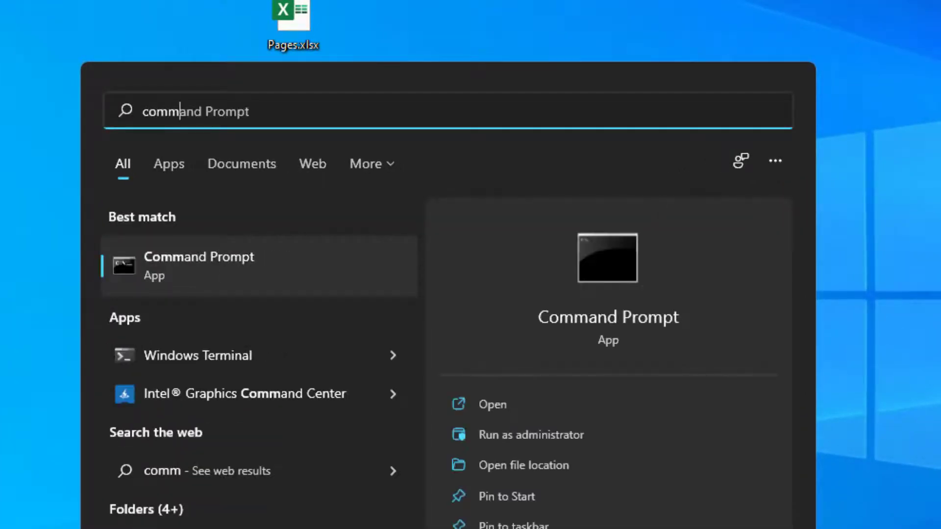
{"action": "type", "text": "and pr"}
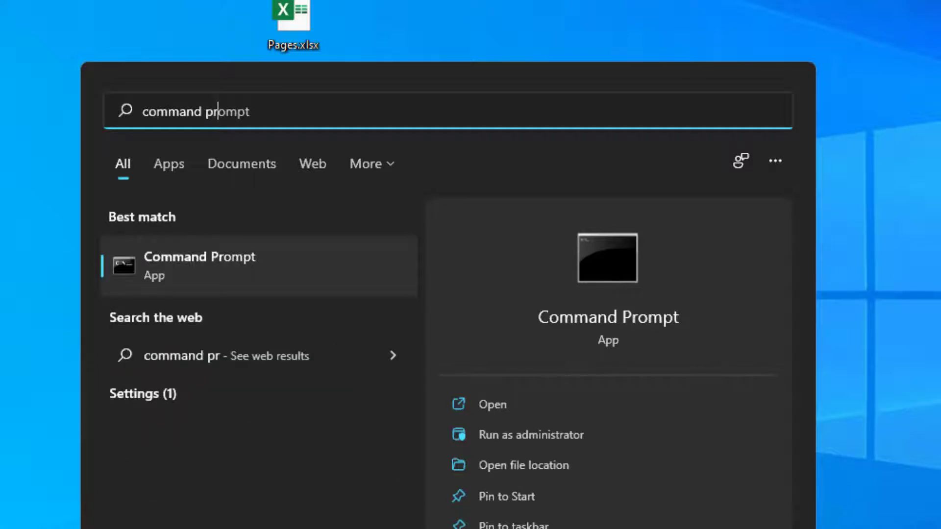
{"action": "type", "text": "ompt"}
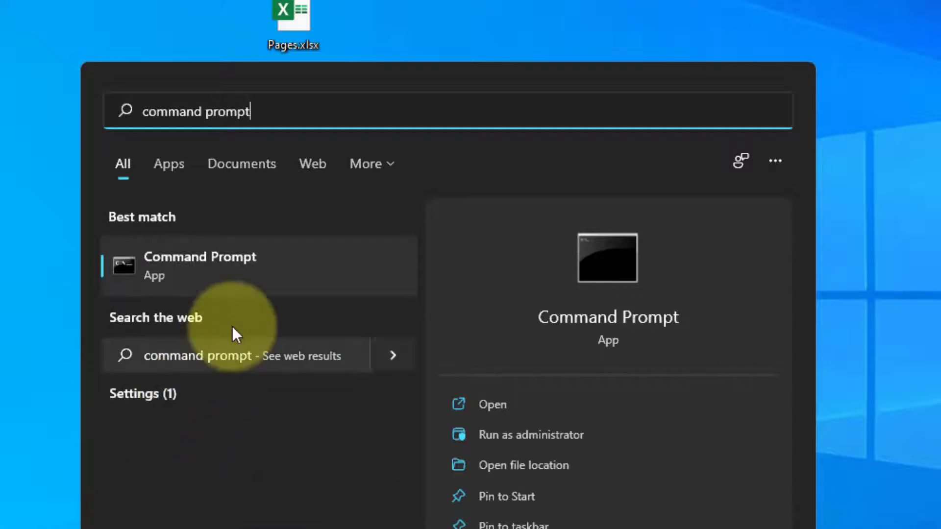
{"action": "right_click", "coordinate": [225, 275]}
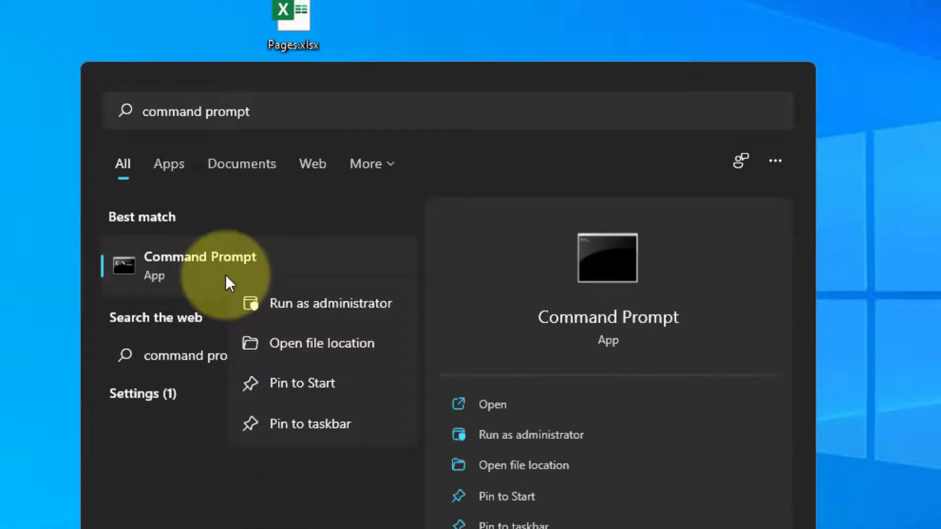
{"action": "left_click", "coordinate": [327, 306]}
- Approve the elevation prompt and run gpupdate to refresh group policy
{"action": "left_click", "coordinate": [351, 431]}
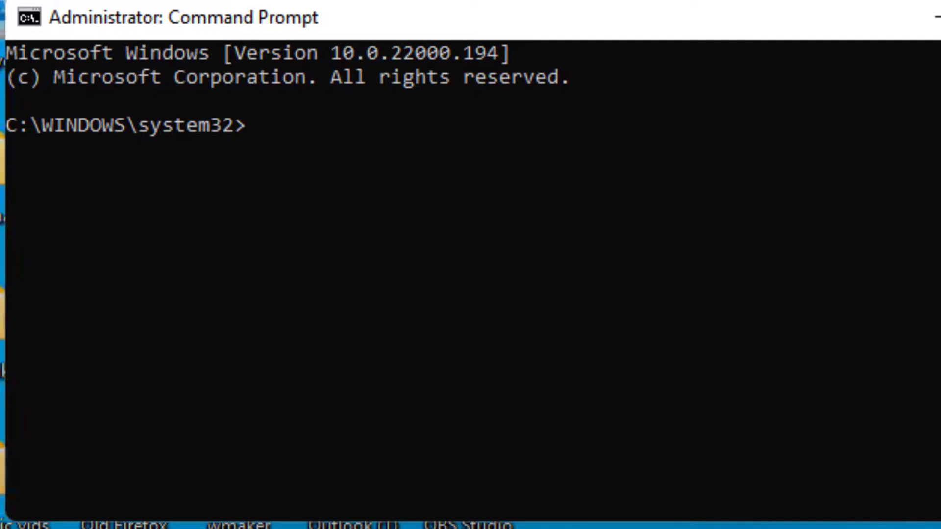
{"action": "type", "text": "gpupdate"}
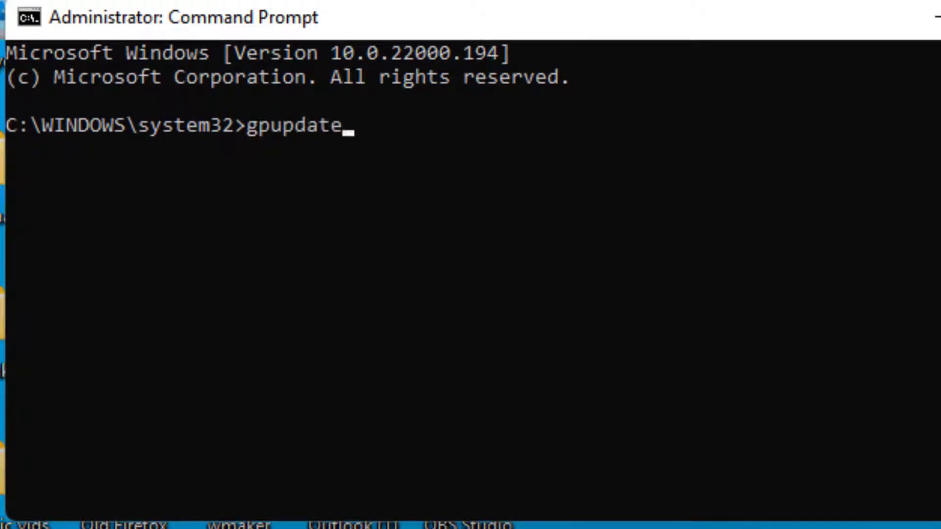
{"action": "key", "text": "Return"}
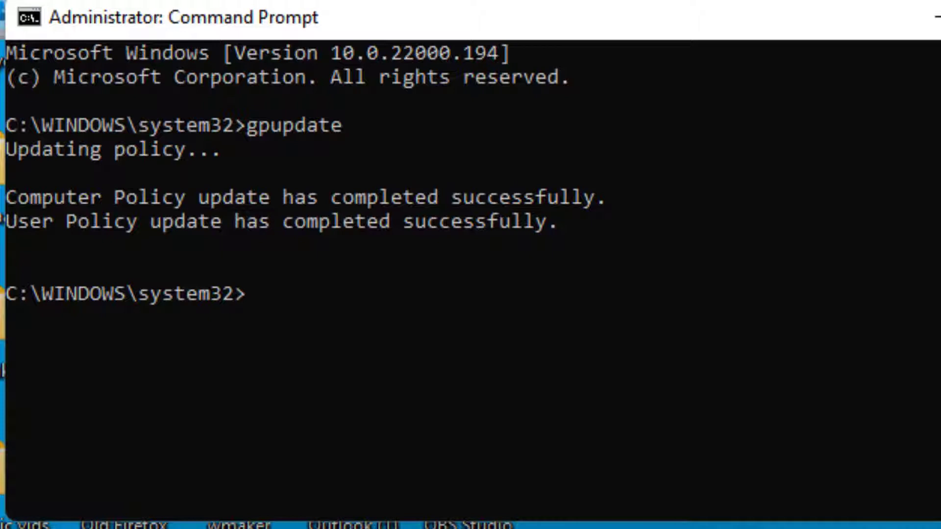
- Run 'chkdsk c:' for a read-only disk check of drive C:
{"action": "type", "text": "chks"}
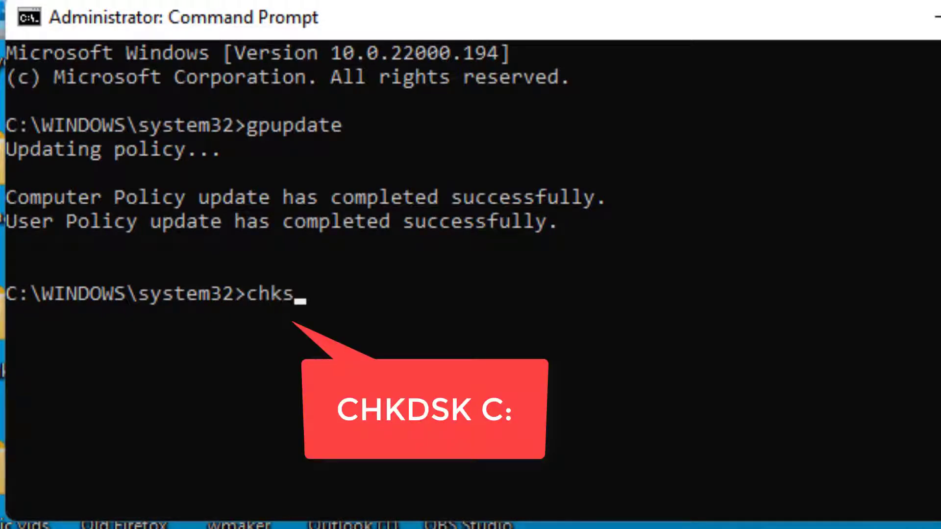
{"action": "key", "text": "BackSpace"}
{"action": "type", "text": "dsk"}
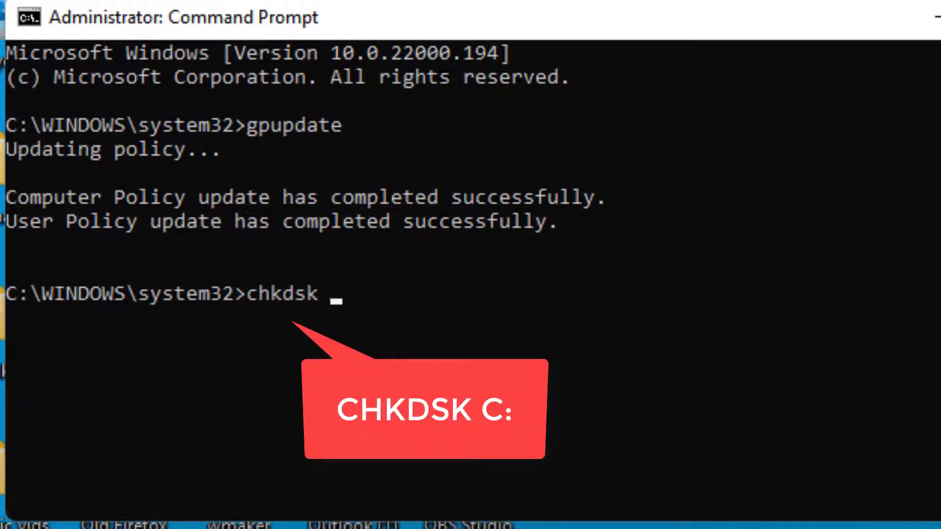
{"action": "type", "text": " c:"}
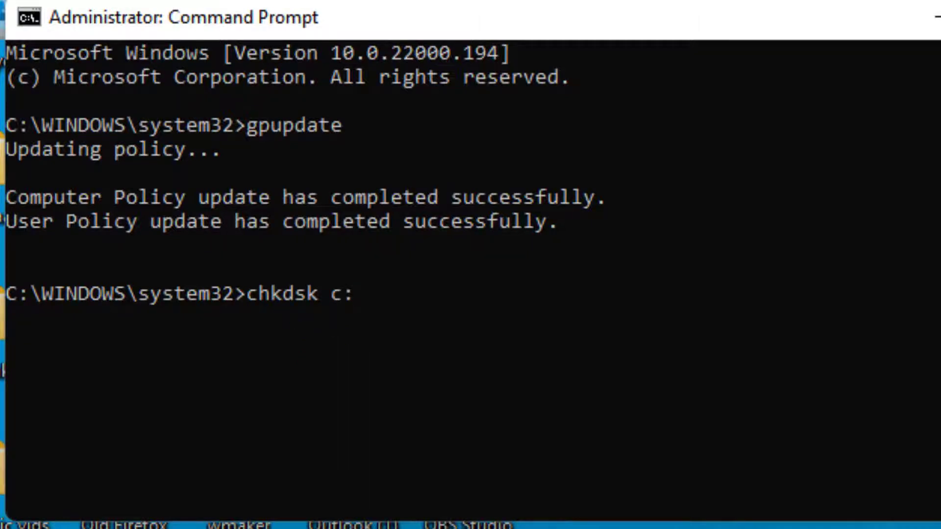
{"action": "key", "text": "Return"}
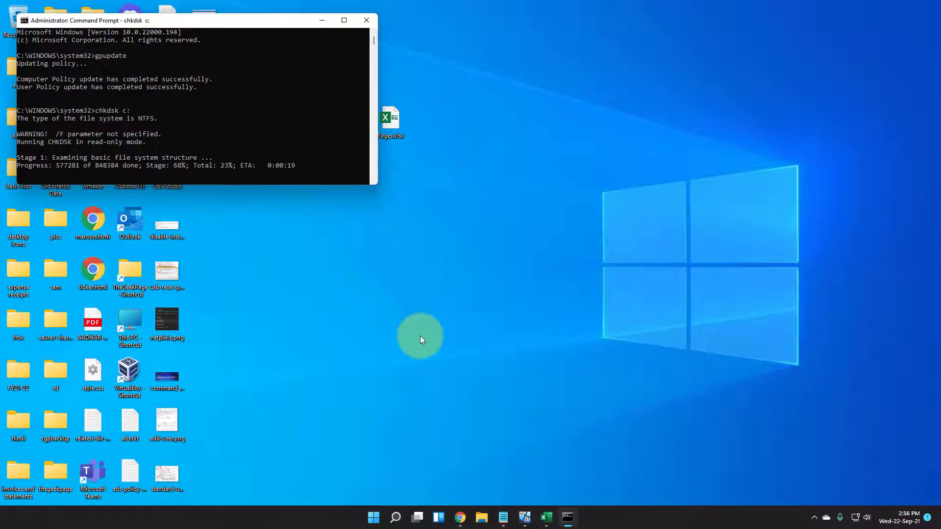
- Minimise Command Prompt and launch Registry Editor from a 'registry editor' search
{"action": "left_click", "coordinate": [322, 21]}
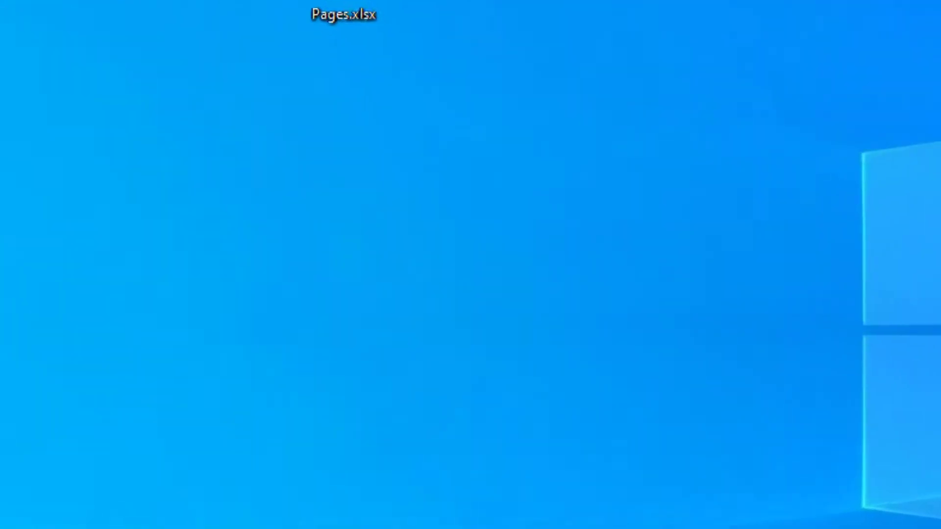
{"action": "key", "text": "super+s"}
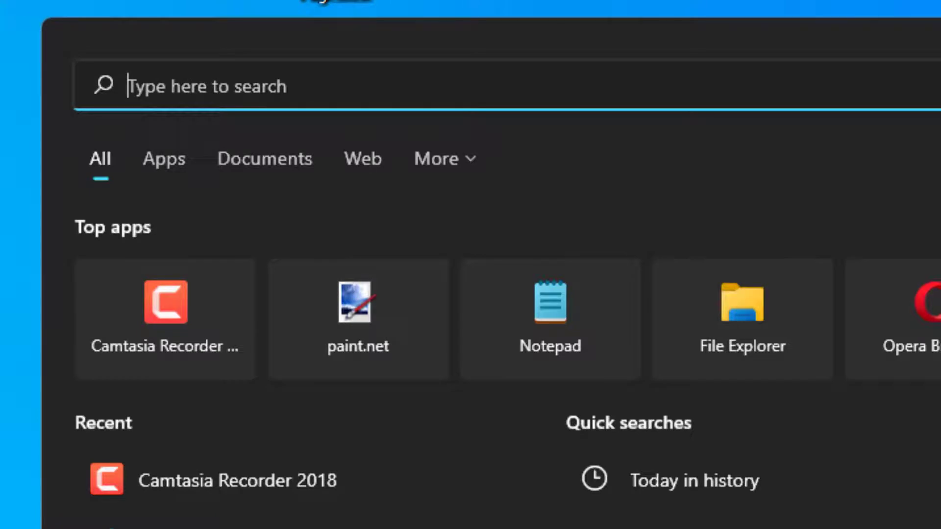
{"action": "type", "text": "registry"}
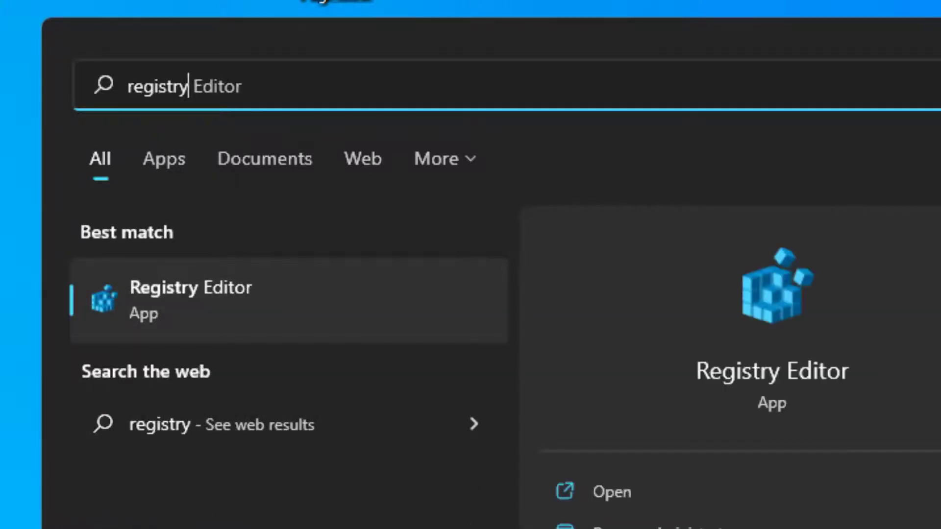
{"action": "type", "text": " edt"}
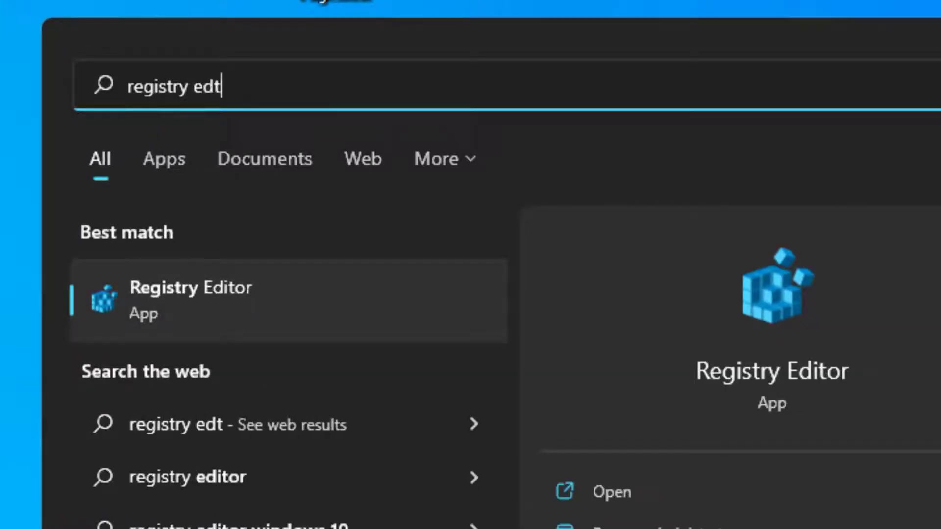
{"action": "type", "text": "or"}
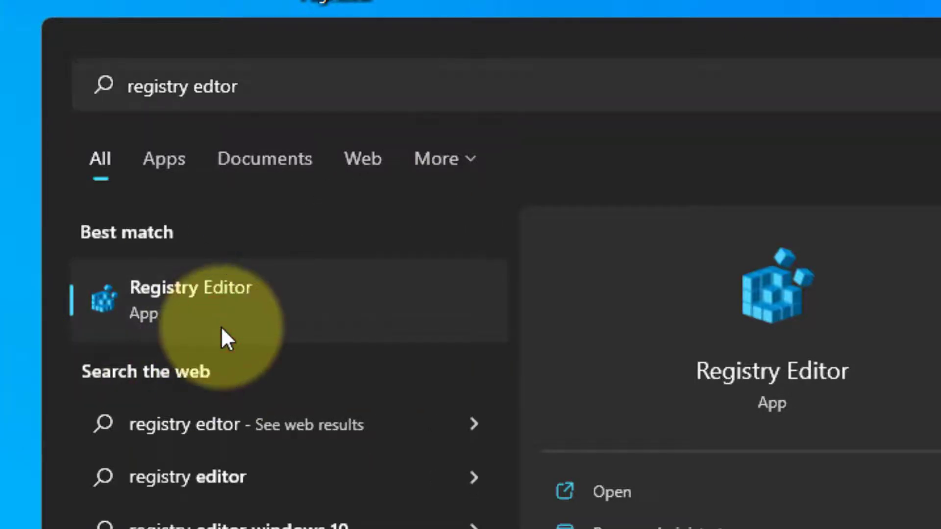
{"action": "left_click", "coordinate": [221, 329]}
- Allow Registry Editor to run as administrator and bring its window back to the front
{"action": "left_click", "coordinate": [449, 525]}
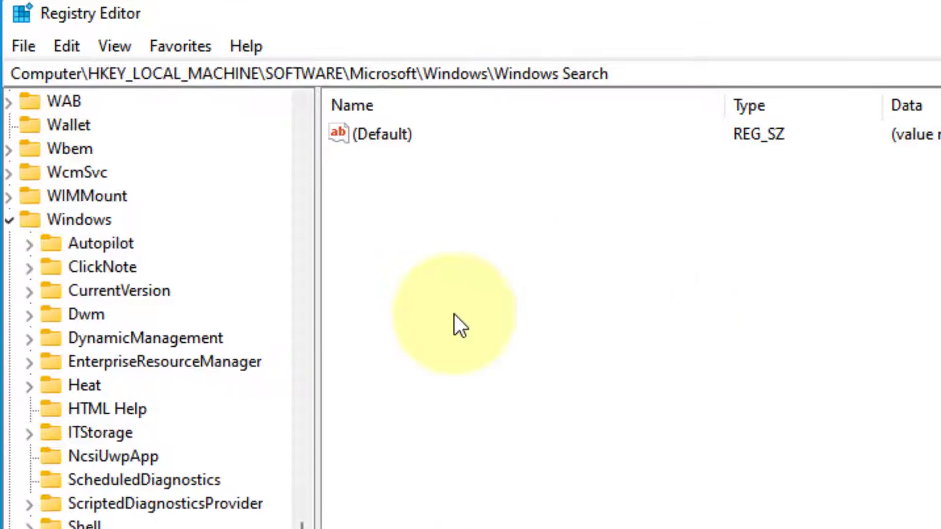
{"action": "key", "text": "alt+Tab"}
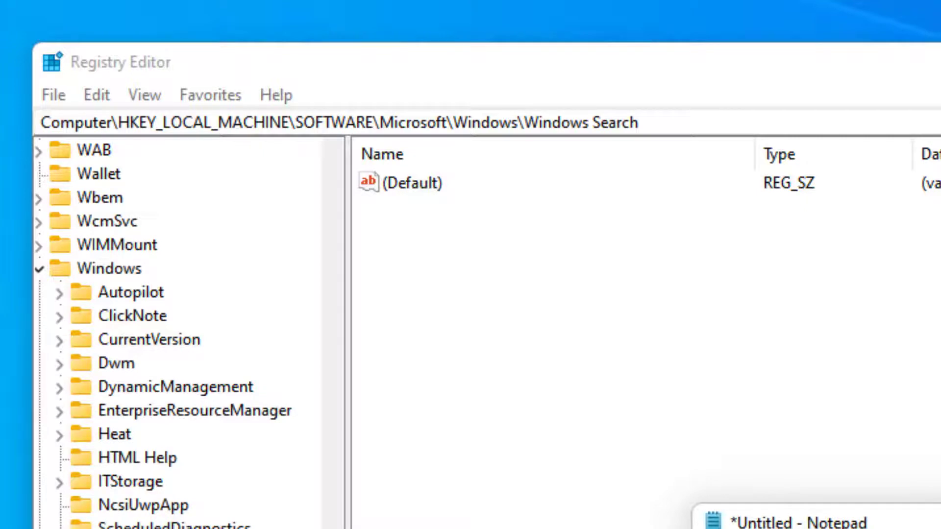
{"action": "key", "text": "alt+Tab"}
{"action": "scroll", "coordinate": [182, 333], "scroll_direction": "down", "scroll_amount": 15}
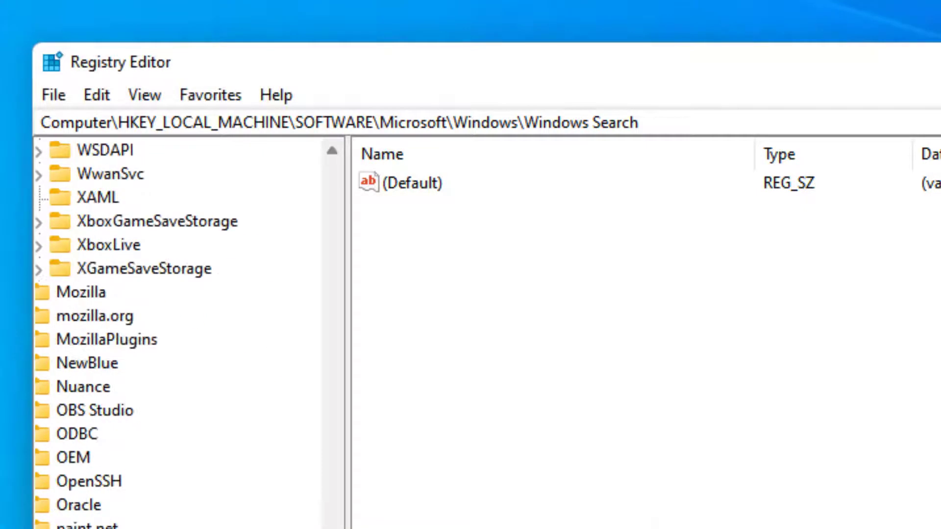
{"action": "scroll", "coordinate": [326, 294], "scroll_direction": "up", "scroll_amount": 20}
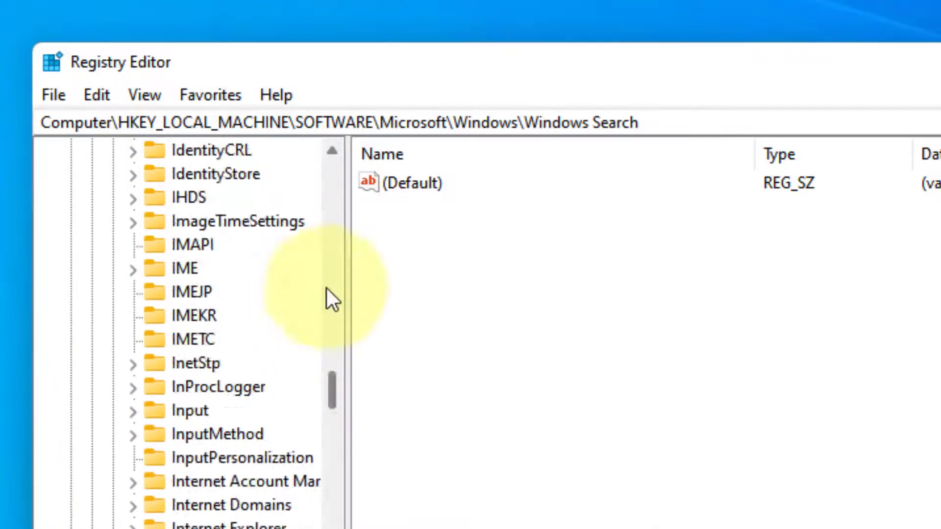
- Expand HKEY_LOCAL_MACHINE > SOFTWARE > Microsoft, select Windows, and widen the key tree pane
{"action": "left_click", "coordinate": [77, 223]}
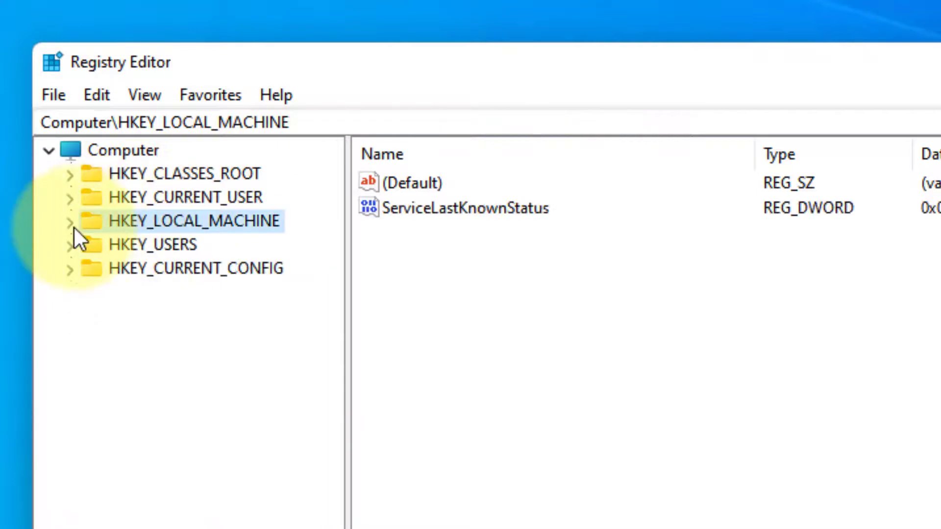
{"action": "left_click", "coordinate": [73, 227]}
{"action": "left_click", "coordinate": [151, 293]}
{"action": "scroll", "coordinate": [184, 486], "scroll_direction": "down", "scroll_amount": 8}
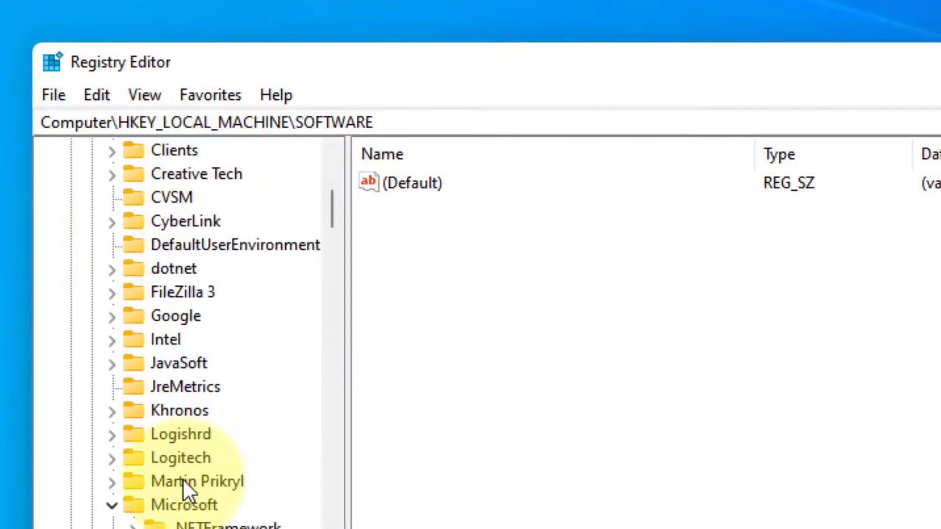
{"action": "left_click", "coordinate": [202, 365]}
{"action": "scroll", "coordinate": [213, 462], "scroll_direction": "down", "scroll_amount": 20}
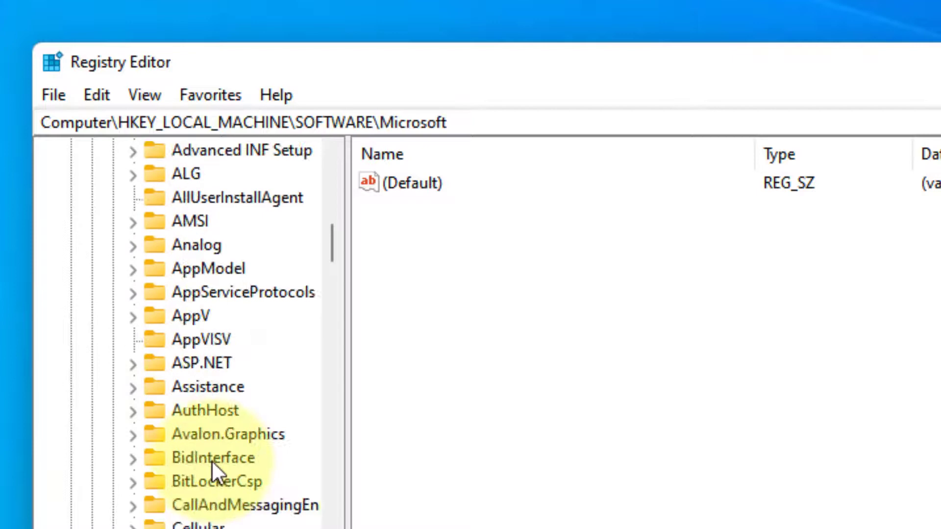
{"action": "scroll", "coordinate": [212, 477], "scroll_direction": "down", "scroll_amount": 20}
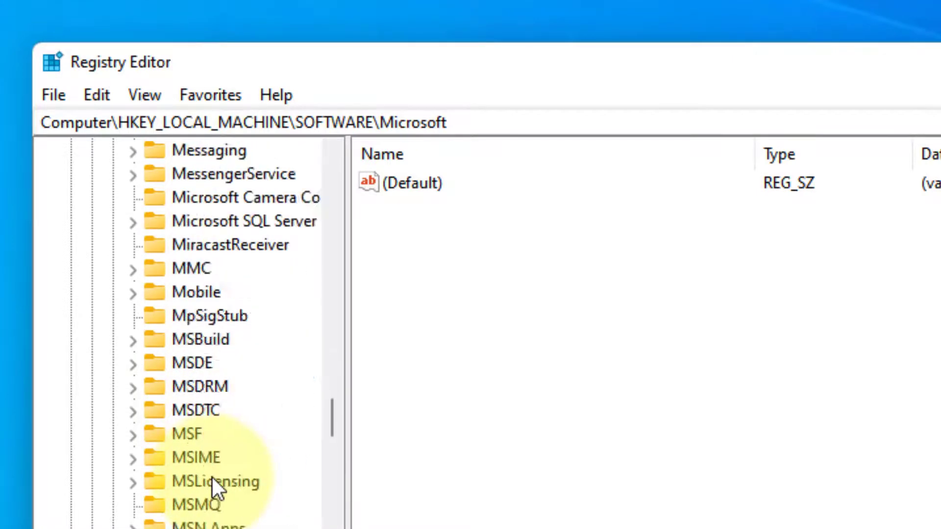
{"action": "scroll", "coordinate": [225, 393], "scroll_direction": "down", "scroll_amount": 6}
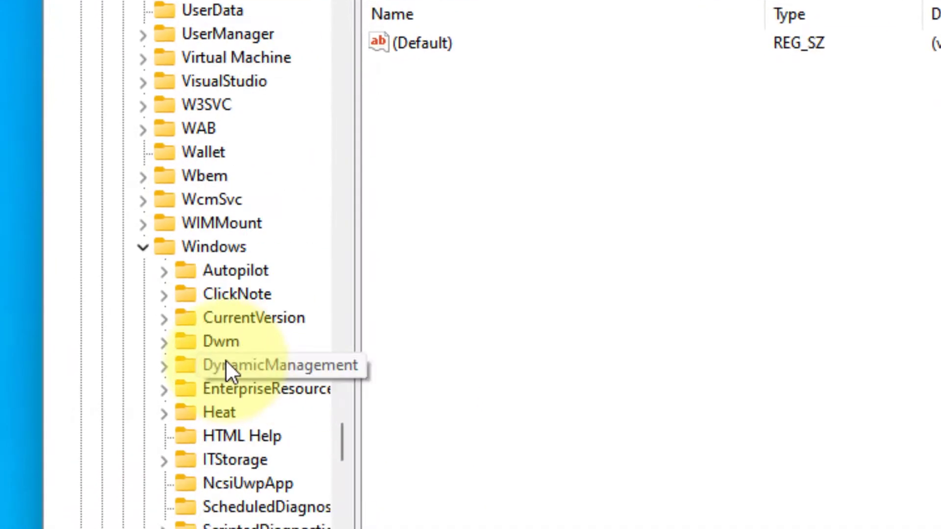
{"action": "left_click", "coordinate": [226, 249]}
{"action": "scroll", "coordinate": [231, 274], "scroll_direction": "down", "scroll_amount": 1}
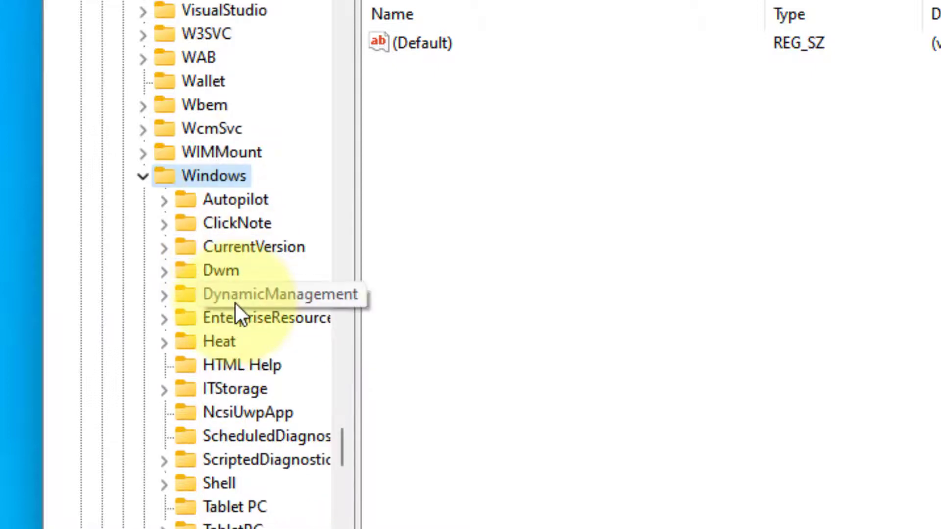
{"action": "left_click_drag", "start_coordinate": [362, 461], "coordinate": [468, 466]}
{"action": "scroll", "coordinate": [300, 319], "scroll_direction": "down", "scroll_amount": 1}
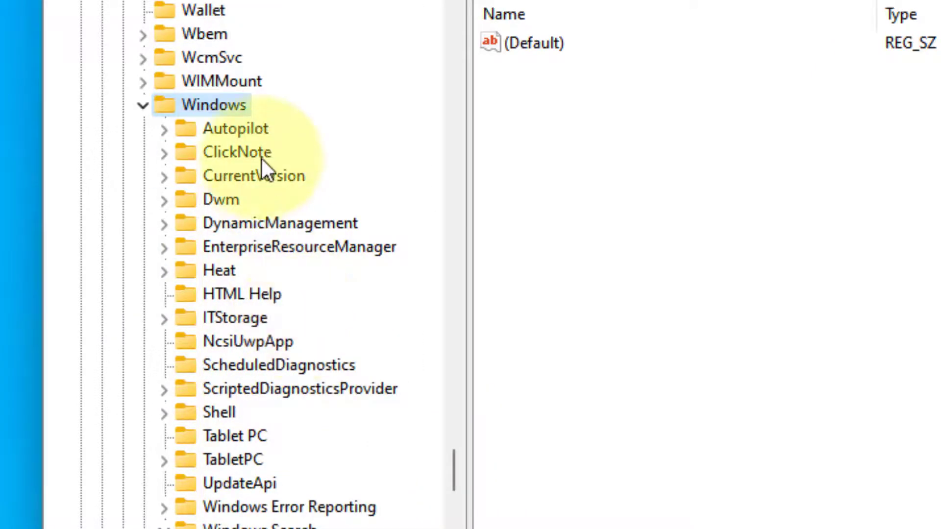
- Create a new key under Windows and rename it from New Key #1 to 'Windows Update'
{"action": "right_click", "coordinate": [243, 110]}
{"action": "mouse_move", "coordinate": [434, 148]}
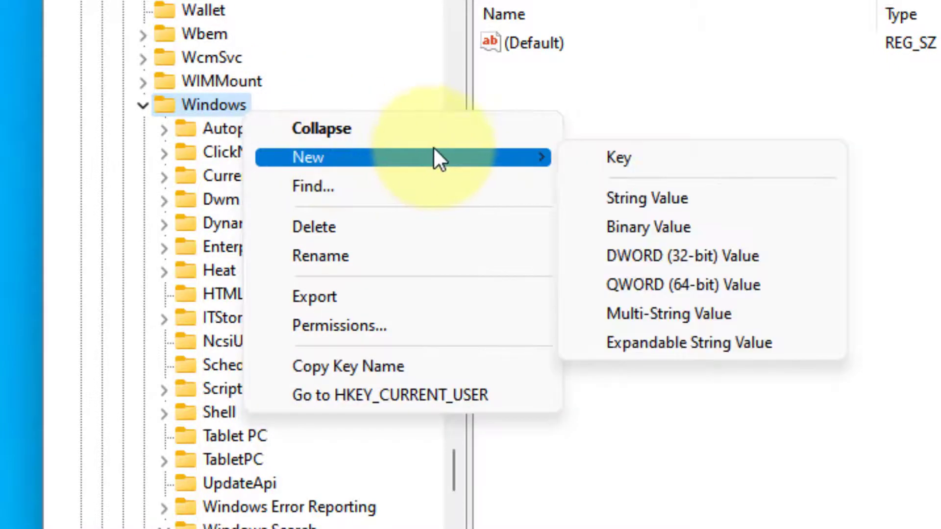
{"action": "left_click", "coordinate": [656, 156]}
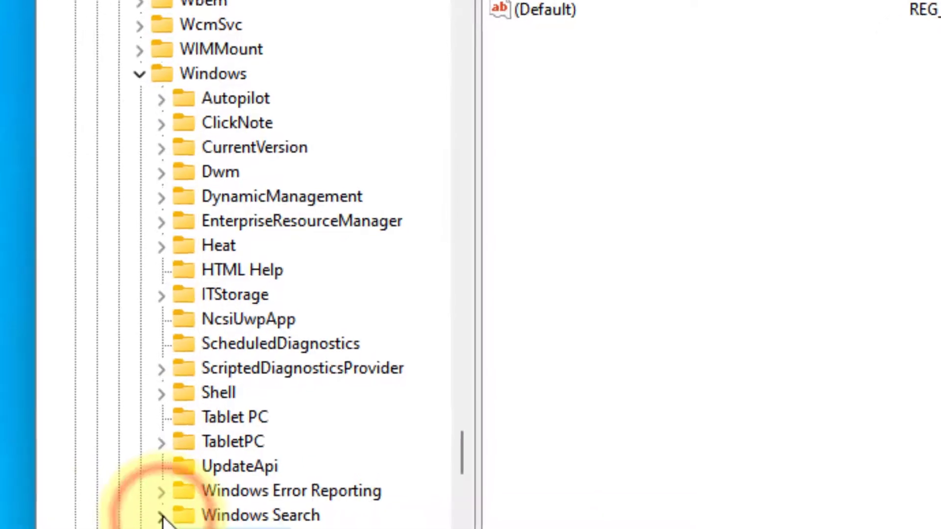
{"action": "scroll", "coordinate": [152, 525], "scroll_direction": "down", "scroll_amount": 3}
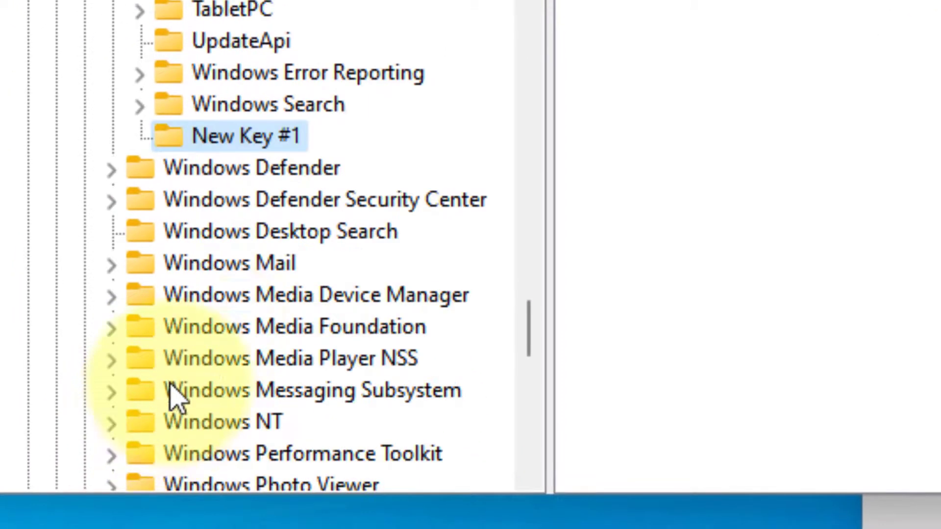
{"action": "right_click", "coordinate": [289, 147]}
{"action": "left_click", "coordinate": [413, 345]}
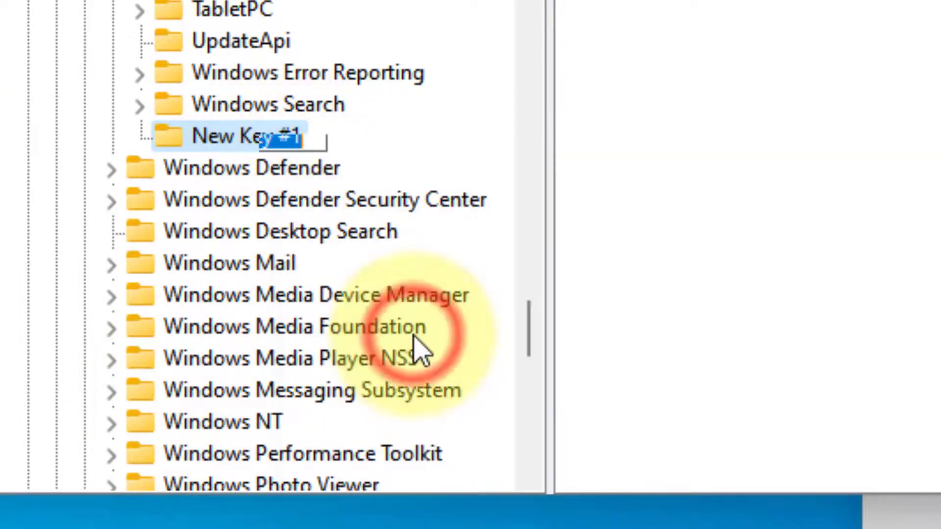
{"action": "type", "text": "W"}
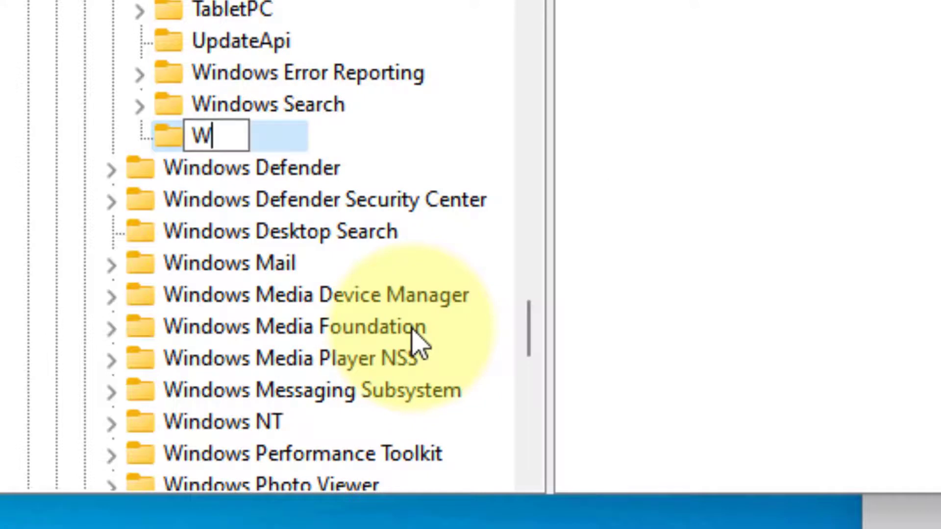
{"action": "type", "text": "indows Update"}
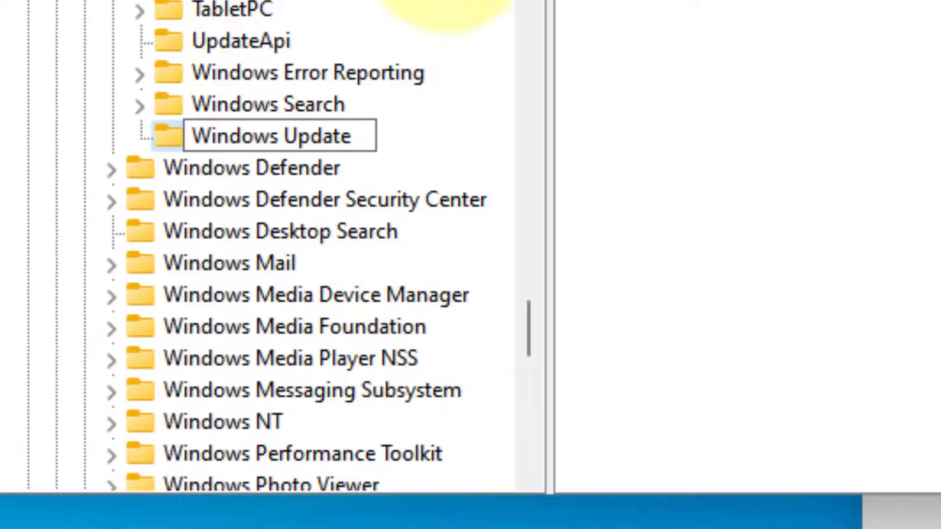
{"action": "key", "text": "Return"}
- Add a new subkey named 'AU' under Windows Update
{"action": "right_click", "coordinate": [360, 161]}
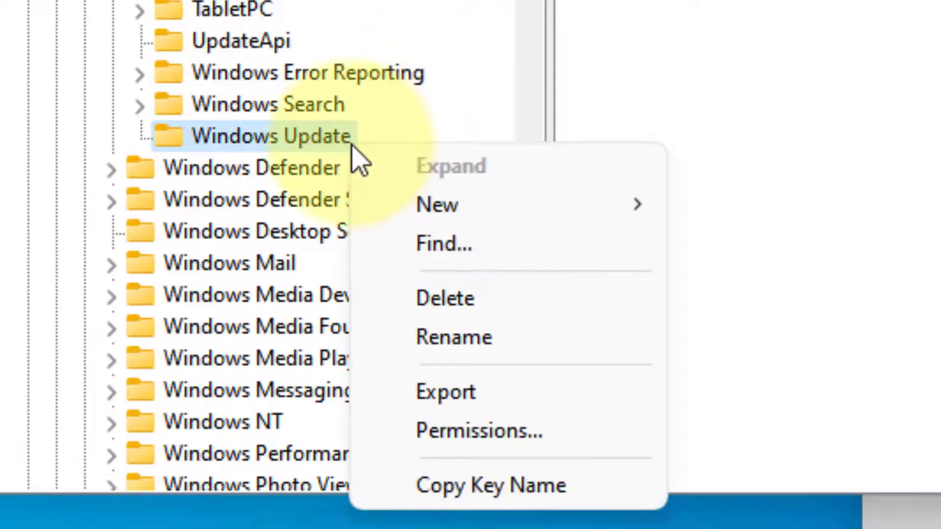
{"action": "mouse_move", "coordinate": [644, 216]}
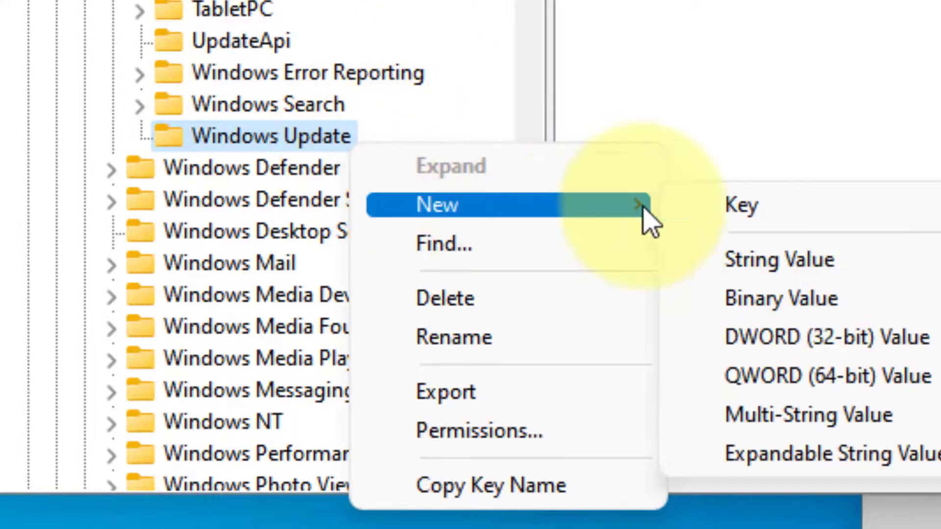
{"action": "left_click", "coordinate": [773, 206]}
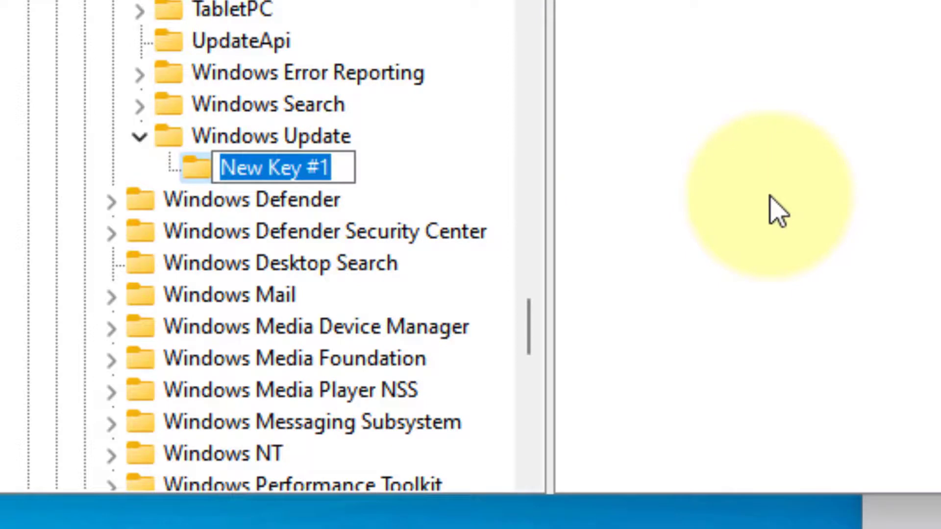
{"action": "type", "text": "AU"}
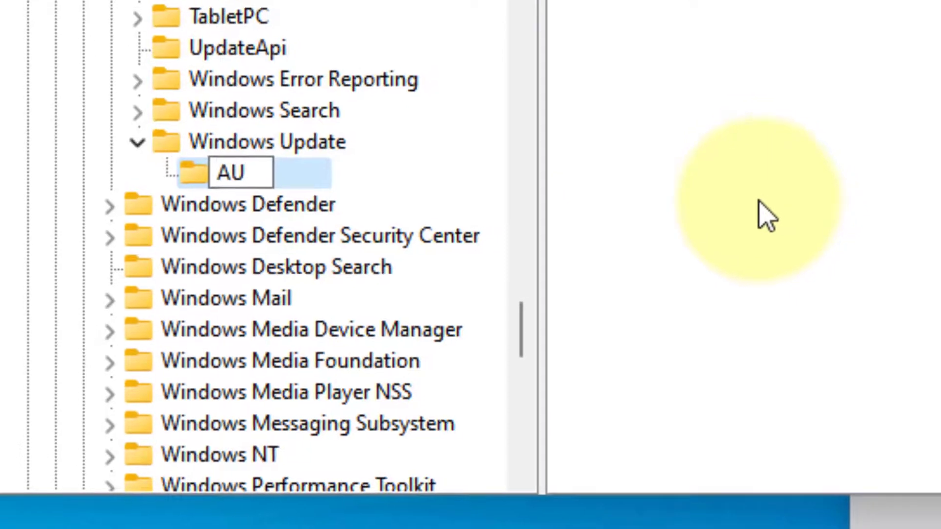
{"action": "key", "text": "Return"}
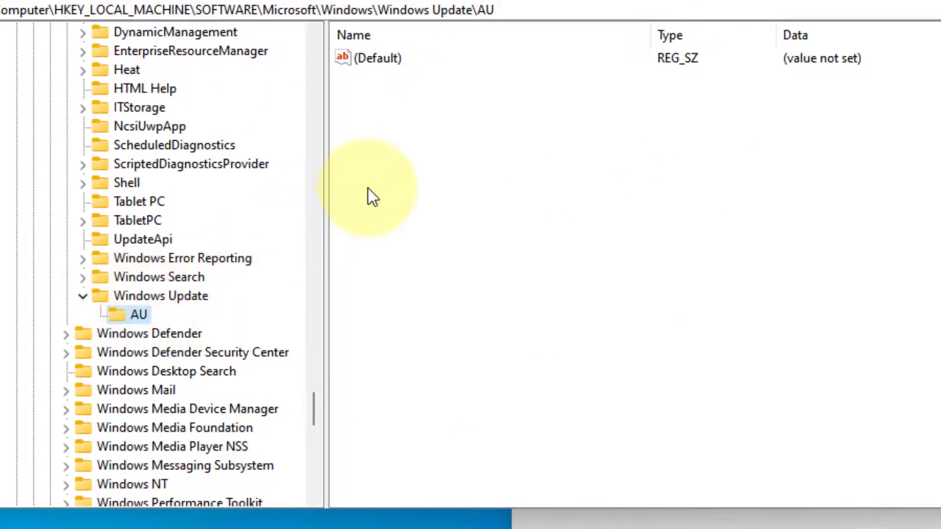
- Add a DWORD (32-bit) value to AU and rename it 'NoAutoRebootWithLoggedOnUsers' by pasting the name
{"action": "right_click", "coordinate": [386, 110]}
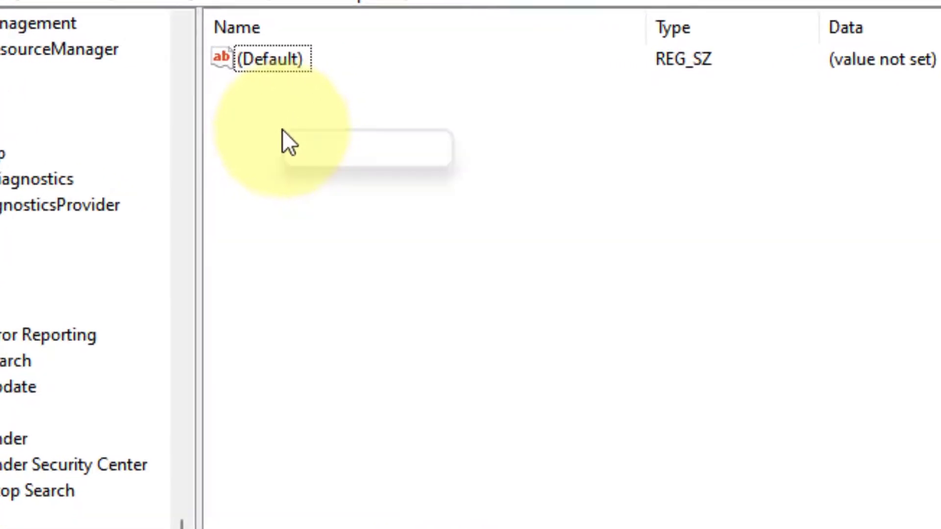
{"action": "mouse_move", "coordinate": [426, 143]}
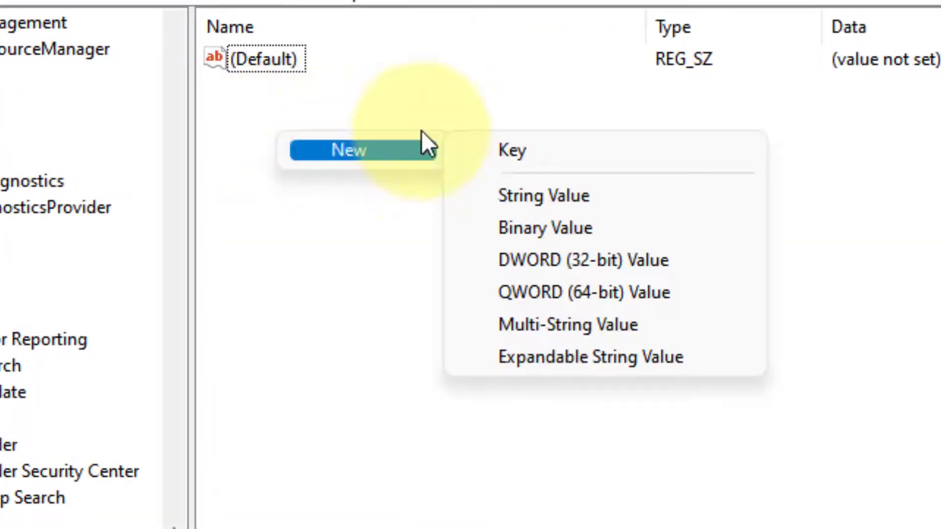
{"action": "left_click", "coordinate": [657, 261]}
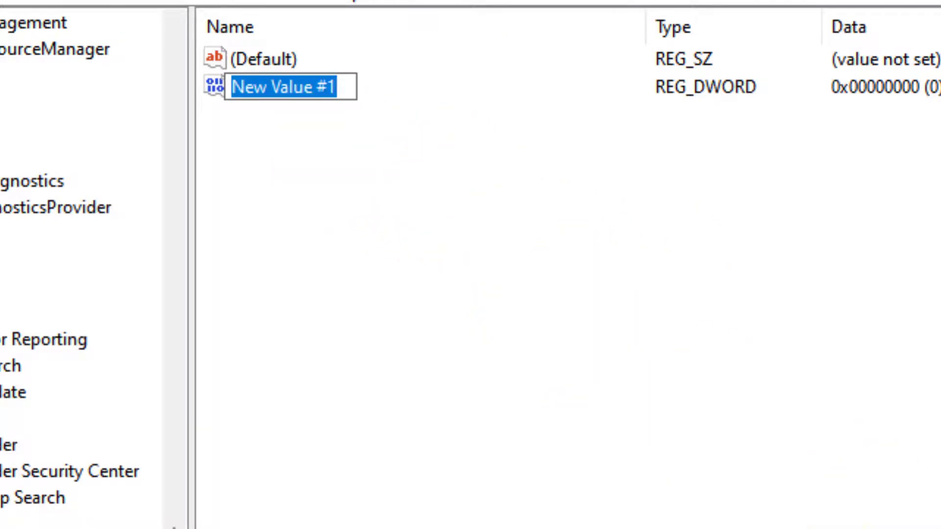
{"action": "key", "text": "alt+Tab"}
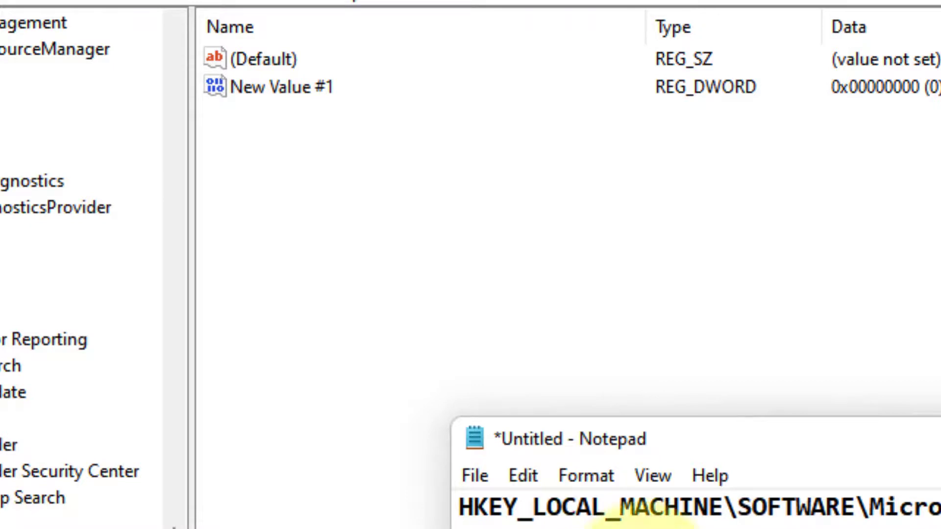
{"action": "right_click", "coordinate": [267, 92]}
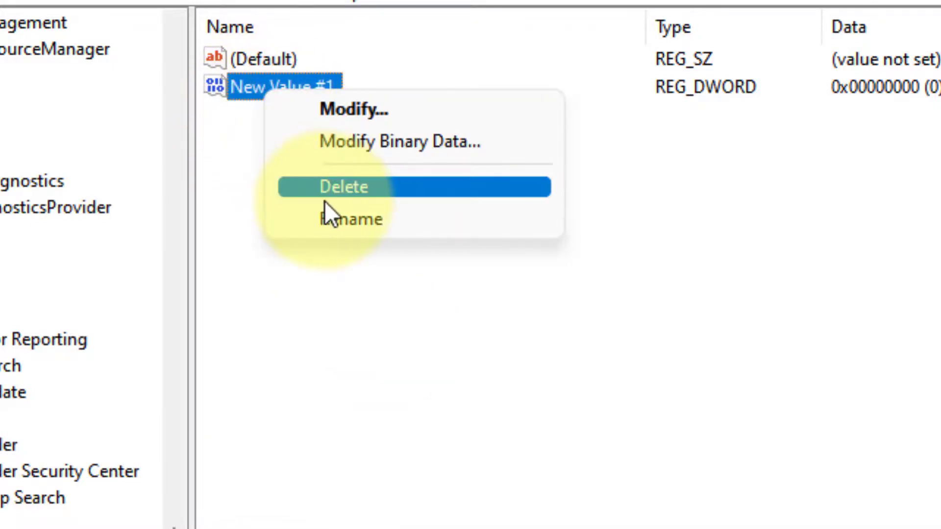
{"action": "left_click", "coordinate": [328, 218]}
{"action": "type", "text": "NoAutoRebootWithLoggedOnUsers"}
{"action": "key", "text": "Return"}
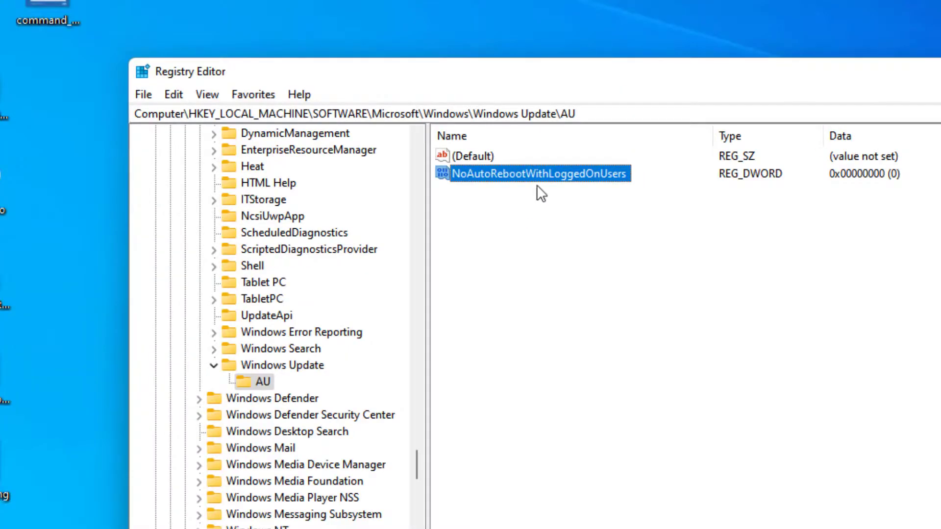
- Change NoAutoRebootWithLoggedOnUsers' value data from 0 to 1
{"action": "right_click", "coordinate": [548, 177]}
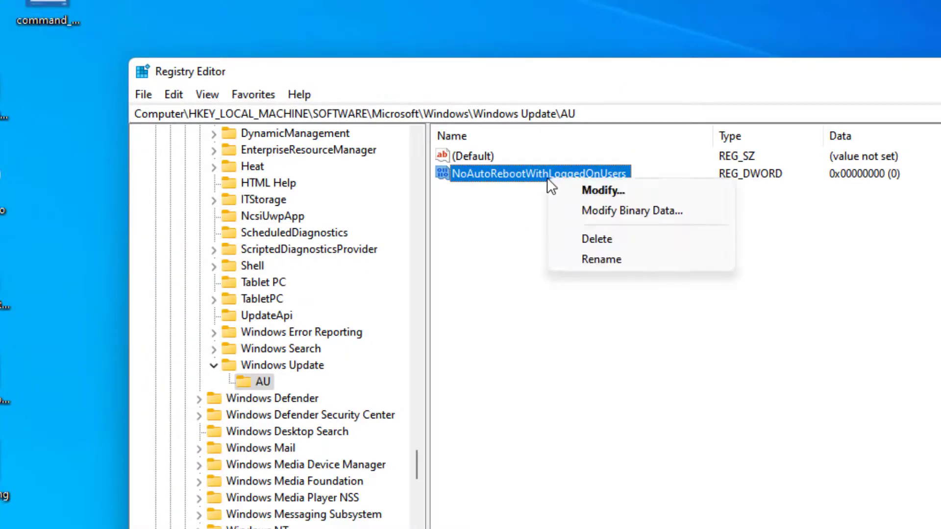
{"action": "left_click", "coordinate": [602, 190]}
{"action": "type", "text": "1"}
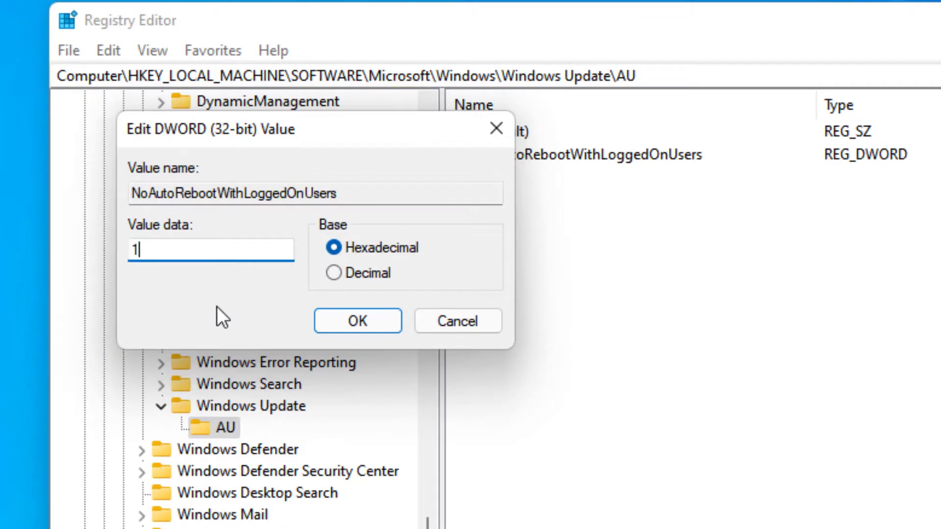
{"action": "left_click", "coordinate": [349, 329]}
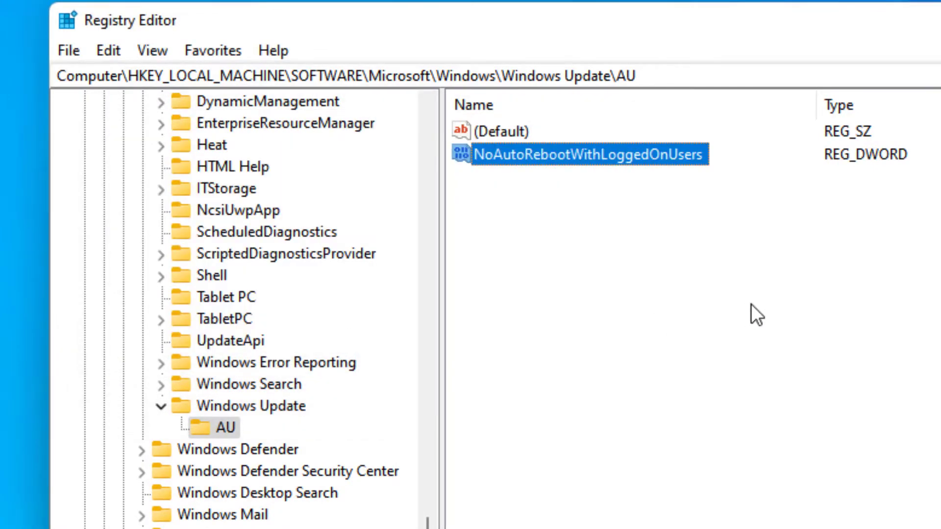